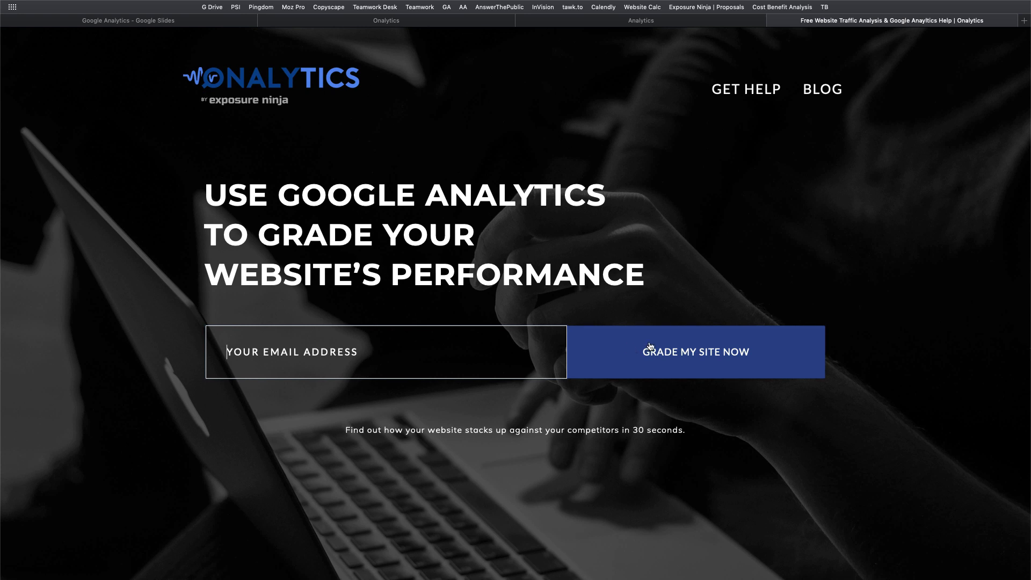
Step: Switch to the exposureninja.com Onalytics report and examine its overall performance score and the individual category scores
{"action": "left_click", "coordinate": [403, 23]}
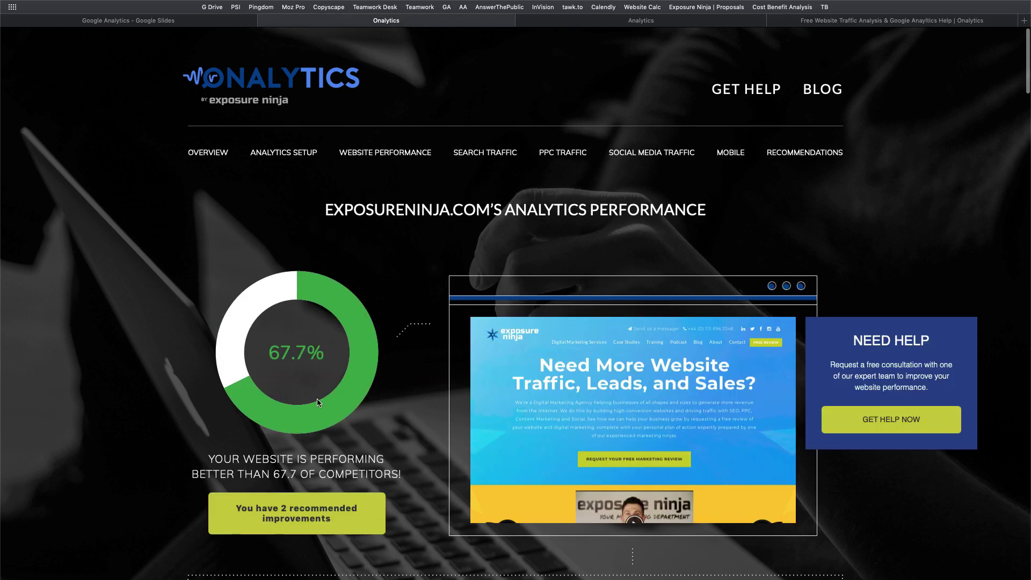
{"action": "scroll", "coordinate": [317, 399], "scroll_direction": "down", "scroll_amount": 1}
{"action": "scroll", "coordinate": [317, 402], "scroll_direction": "down", "scroll_amount": 3}
{"action": "scroll", "coordinate": [290, 333], "scroll_direction": "up", "scroll_amount": 4}
{"action": "scroll", "coordinate": [229, 320], "scroll_direction": "down", "scroll_amount": 6}
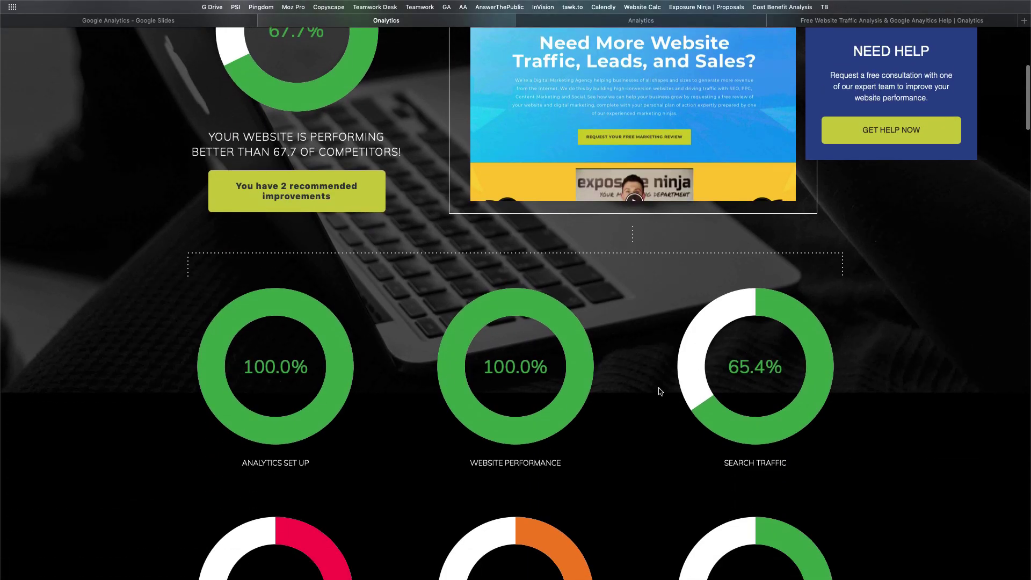
{"action": "scroll", "coordinate": [720, 396], "scroll_direction": "down", "scroll_amount": 2}
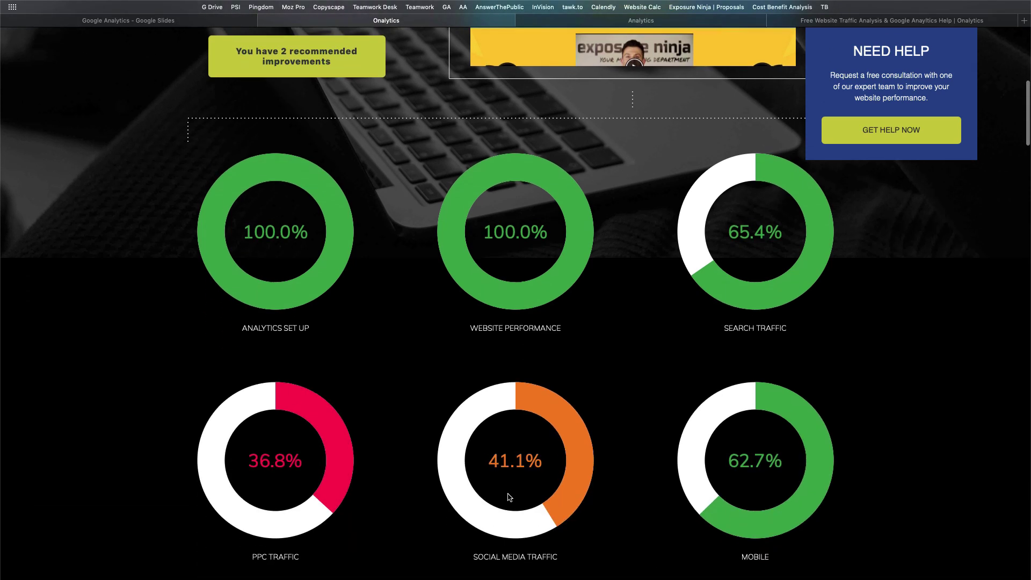
{"action": "scroll", "coordinate": [517, 493], "scroll_direction": "down", "scroll_amount": 8}
{"action": "scroll", "coordinate": [517, 493], "scroll_direction": "up", "scroll_amount": 7}
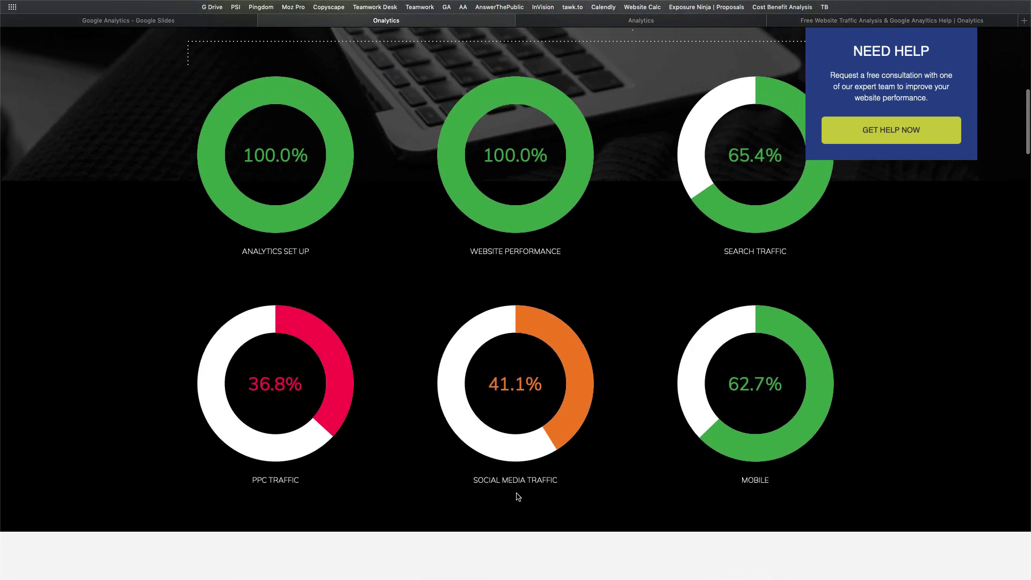
{"action": "scroll", "coordinate": [516, 493], "scroll_direction": "down", "scroll_amount": 1}
{"action": "scroll", "coordinate": [516, 493], "scroll_direction": "up", "scroll_amount": 3}
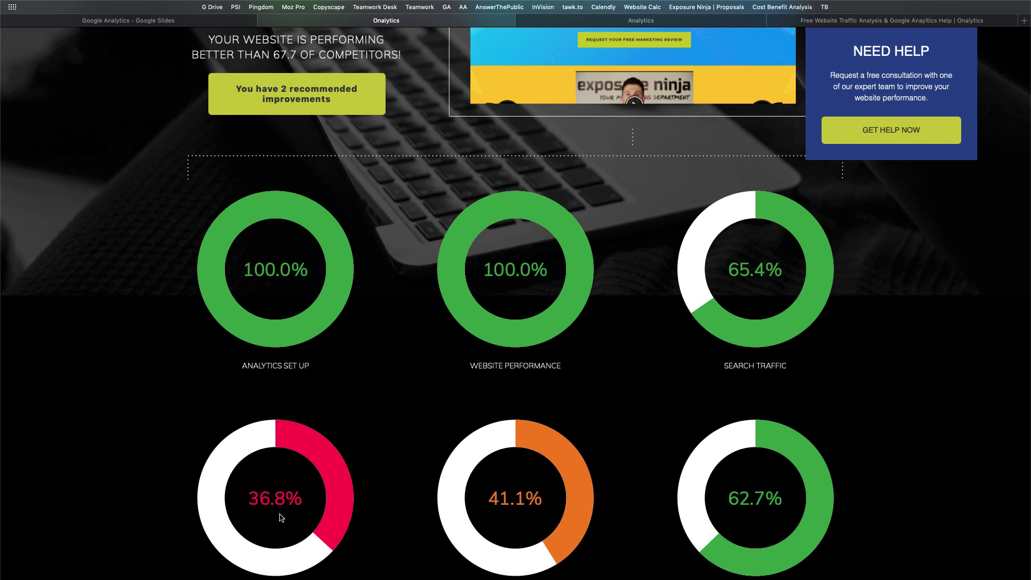
{"action": "scroll", "coordinate": [612, 194], "scroll_direction": "up", "scroll_amount": 8}
{"action": "scroll", "coordinate": [488, 243], "scroll_direction": "down", "scroll_amount": 2}
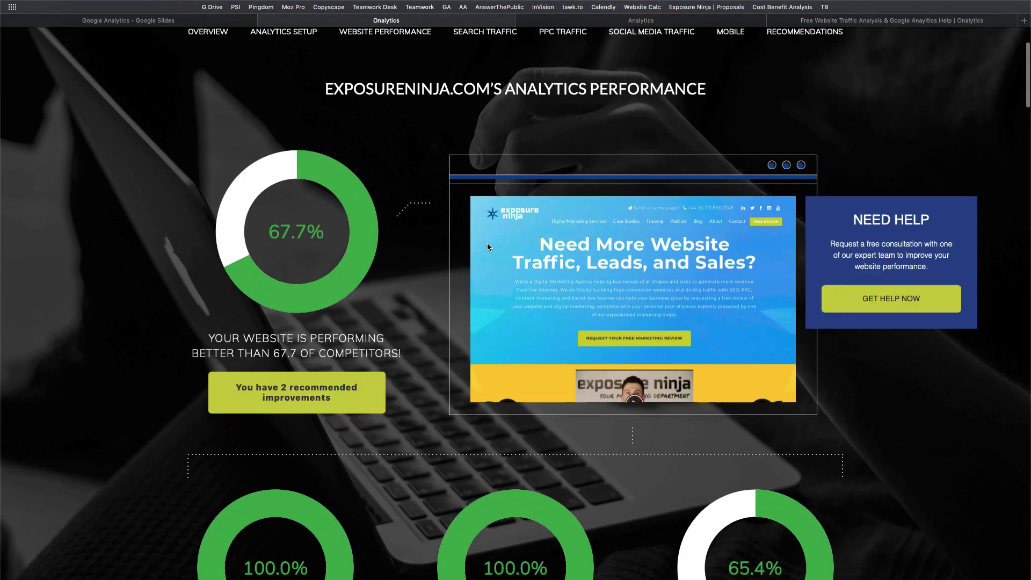
{"action": "scroll", "coordinate": [488, 242], "scroll_direction": "down", "scroll_amount": 6}
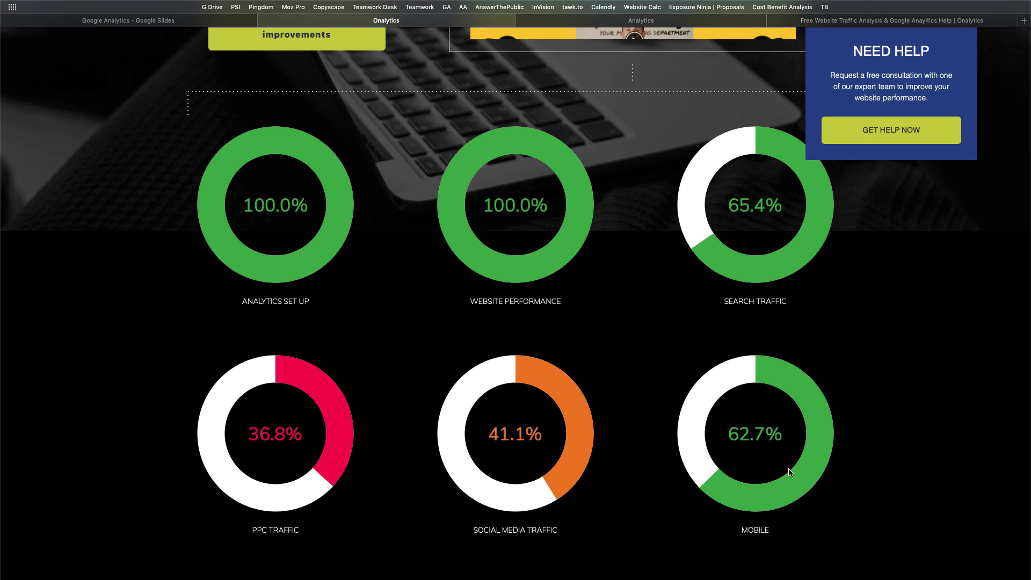
Step: Examine the report's Analytics Set Up checks and the visitor management and conversions comparisons under Website Performance
{"action": "scroll", "coordinate": [789, 471], "scroll_direction": "down", "scroll_amount": 5}
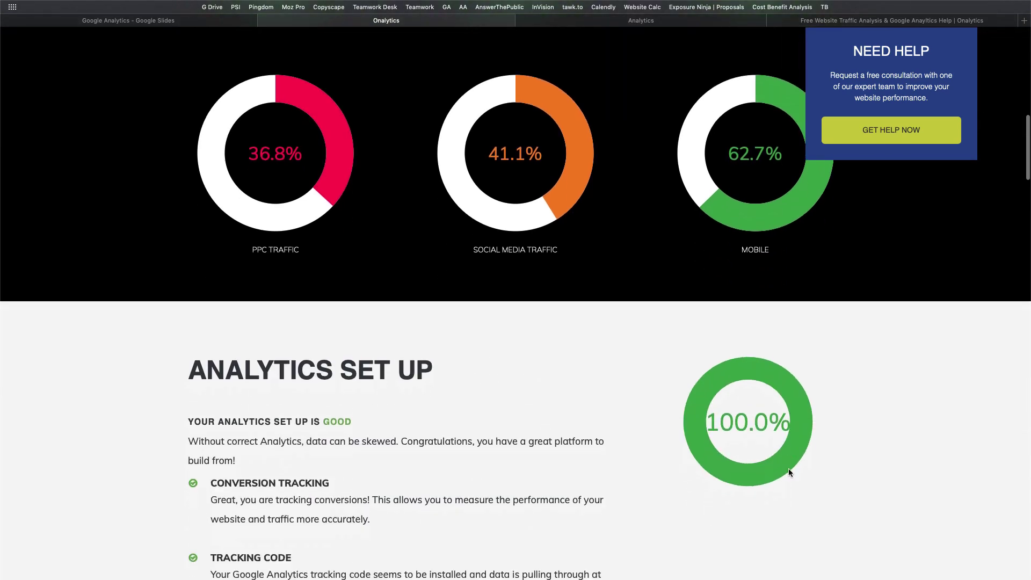
{"action": "scroll", "coordinate": [389, 300], "scroll_direction": "down", "scroll_amount": 2}
{"action": "scroll", "coordinate": [389, 297], "scroll_direction": "down", "scroll_amount": 2}
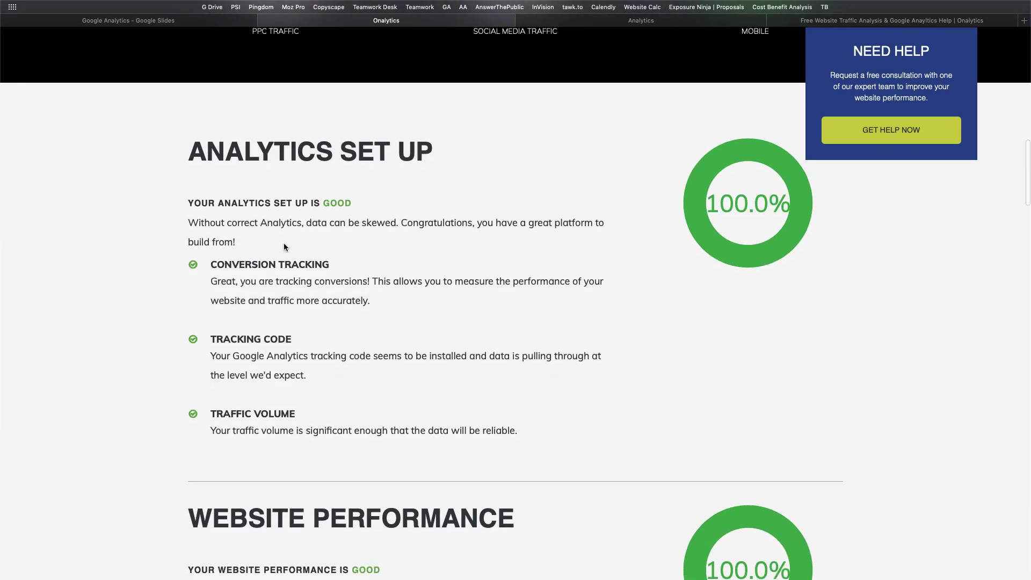
{"action": "scroll", "coordinate": [284, 246], "scroll_direction": "down", "scroll_amount": 10}
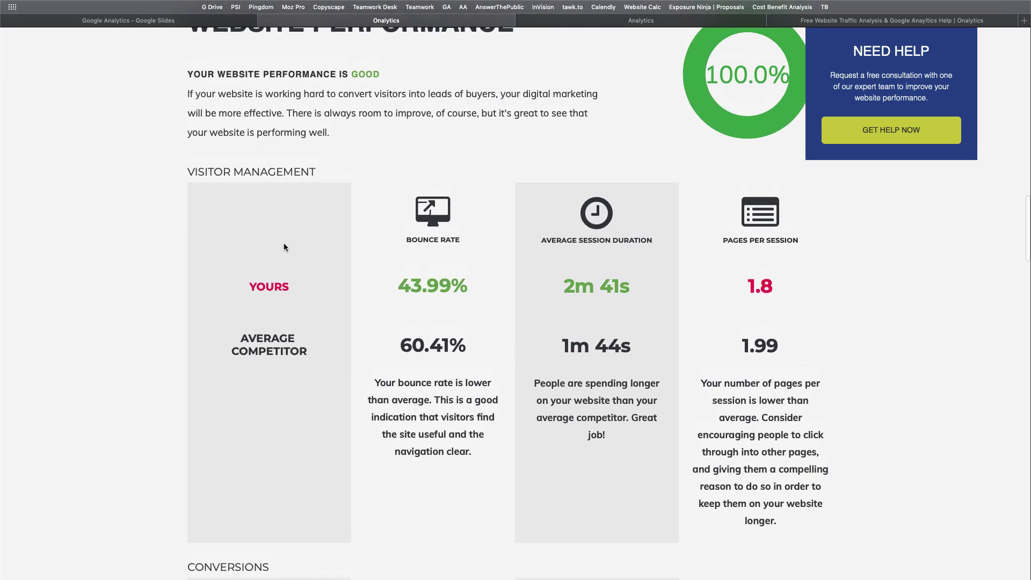
{"action": "scroll", "coordinate": [321, 149], "scroll_direction": "up", "scroll_amount": 3}
{"action": "scroll", "coordinate": [520, 134], "scroll_direction": "down", "scroll_amount": 4}
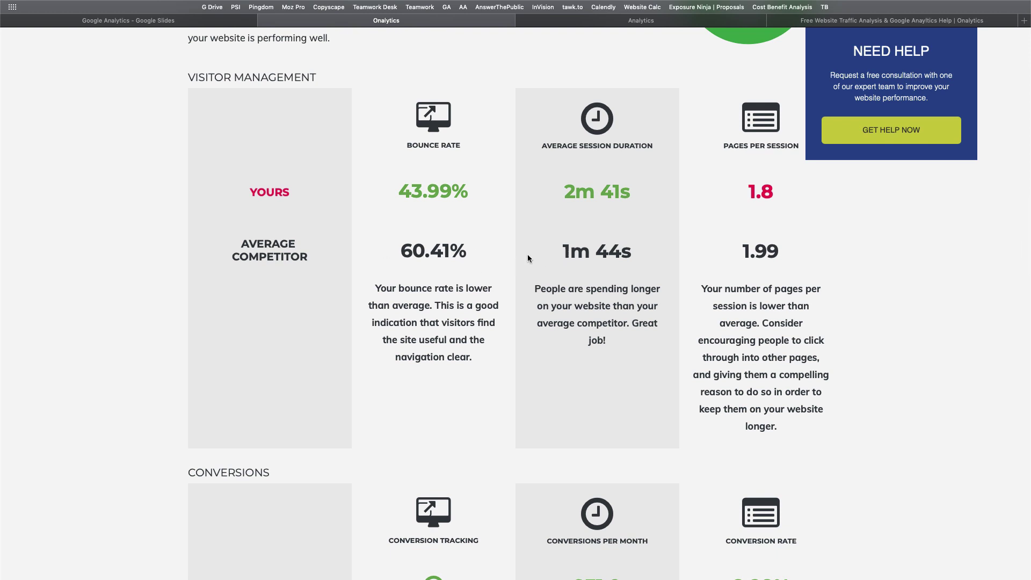
{"action": "scroll", "coordinate": [783, 258], "scroll_direction": "down", "scroll_amount": 4}
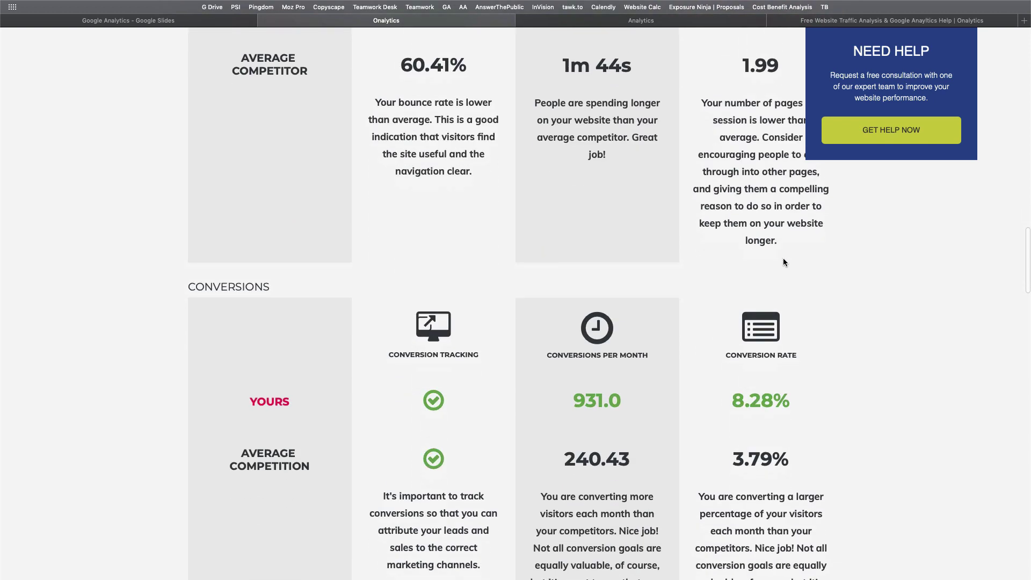
{"action": "scroll", "coordinate": [764, 394], "scroll_direction": "down", "scroll_amount": 2}
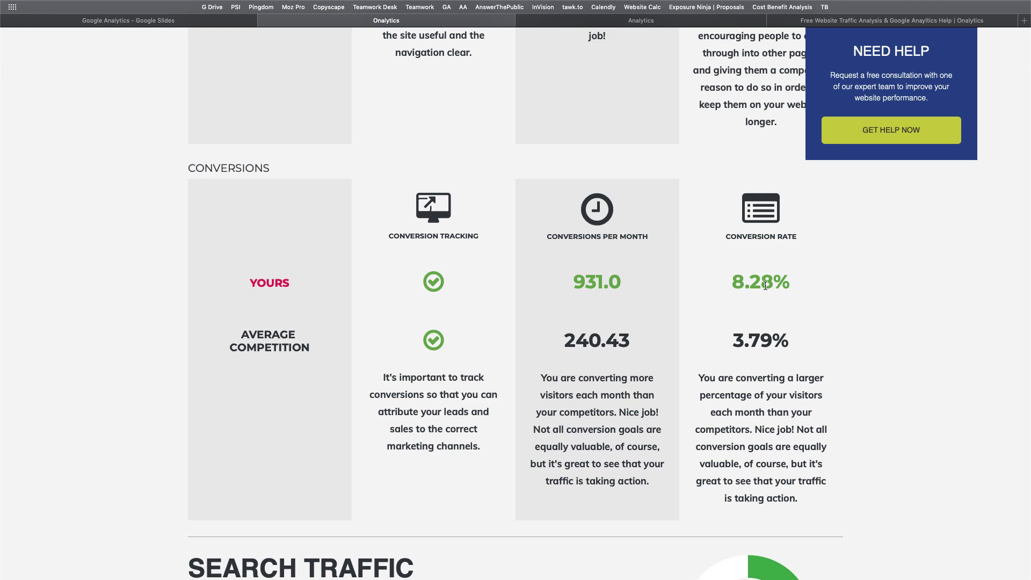
{"action": "scroll", "coordinate": [765, 285], "scroll_direction": "up", "scroll_amount": 15}
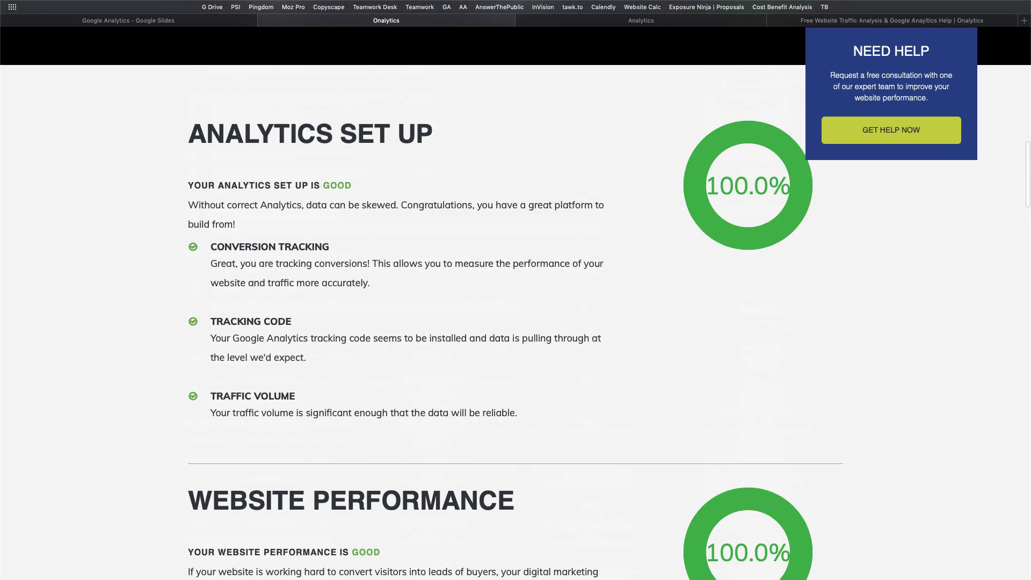
Step: Jump to the report's recommended improvements and read the PPC and social recommendations with their priorities
{"action": "left_click", "coordinate": [811, 22]}
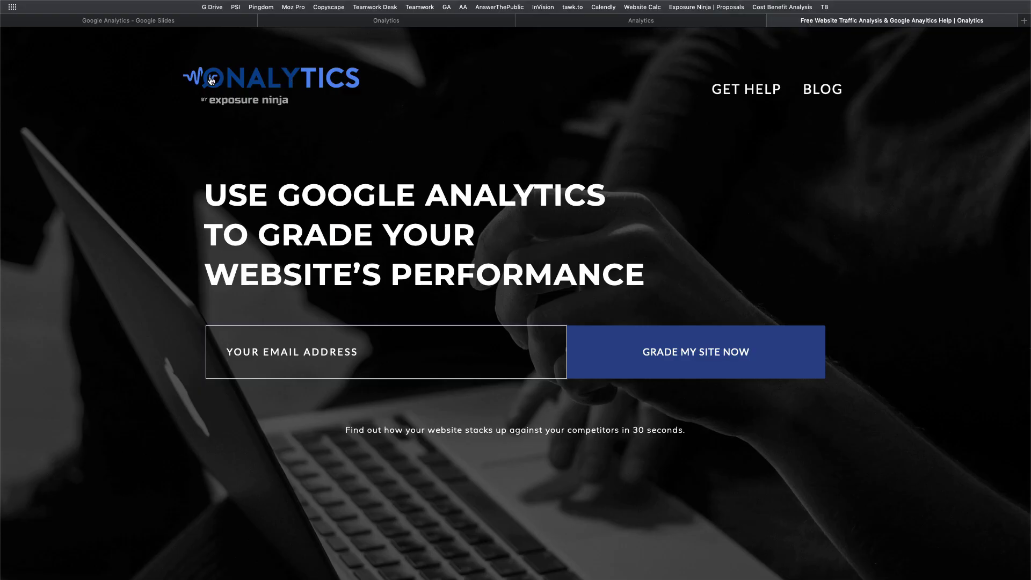
{"action": "left_click", "coordinate": [360, 24]}
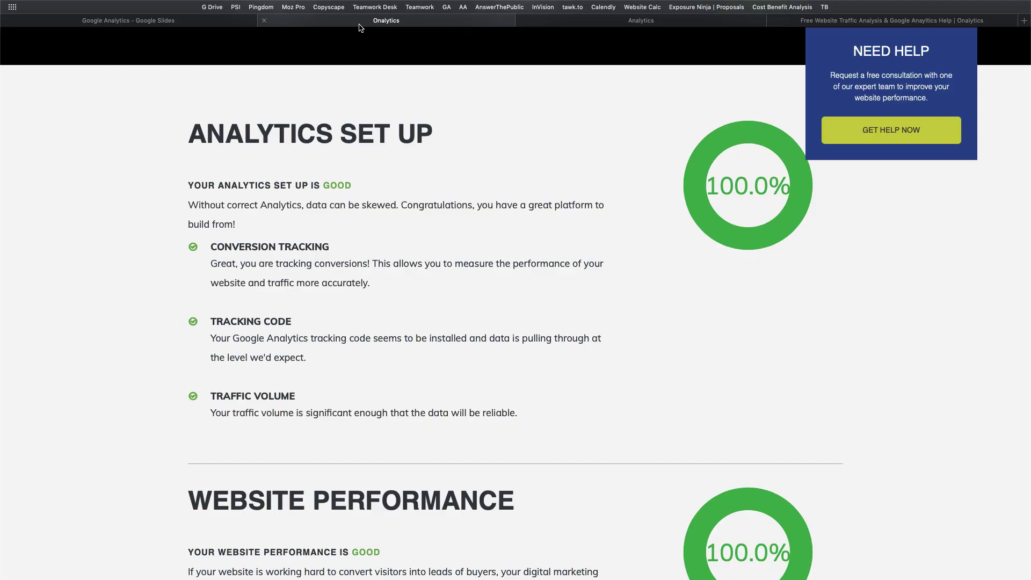
{"action": "scroll", "coordinate": [355, 148], "scroll_direction": "up", "scroll_amount": 10}
{"action": "left_click", "coordinate": [298, 511]}
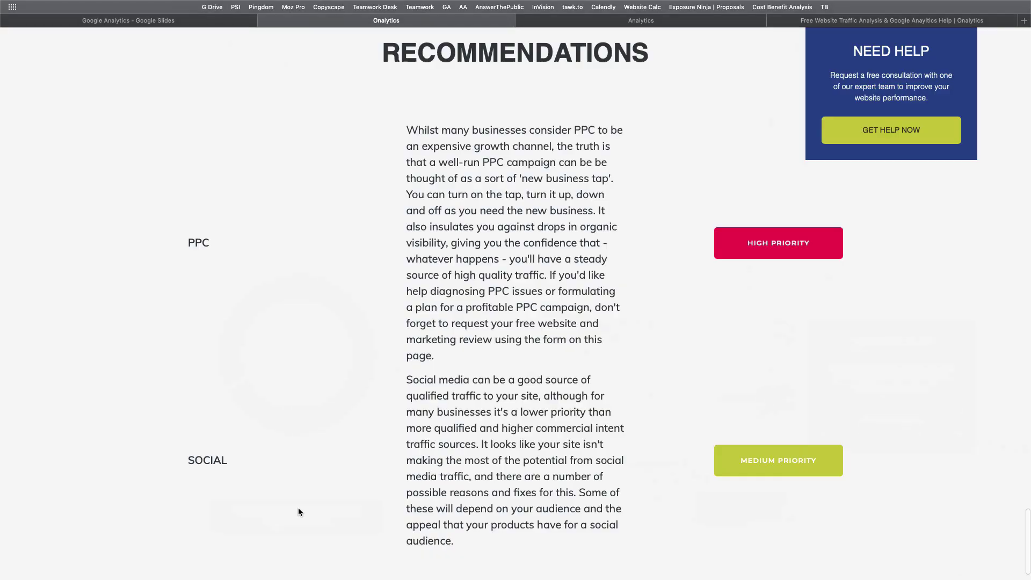
{"action": "scroll", "coordinate": [438, 327], "scroll_direction": "up", "scroll_amount": 3}
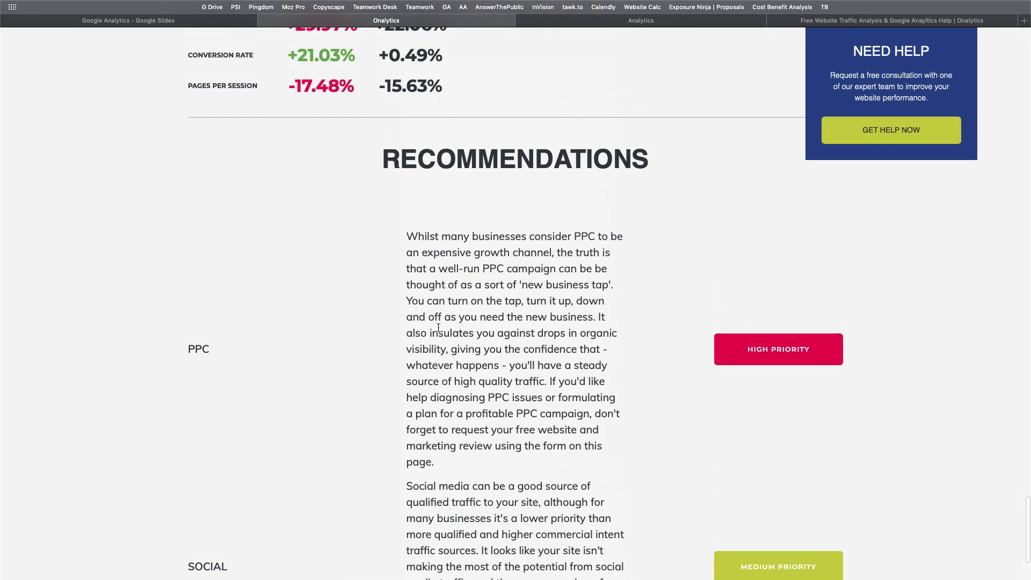
{"action": "scroll", "coordinate": [340, 322], "scroll_direction": "down", "scroll_amount": 3}
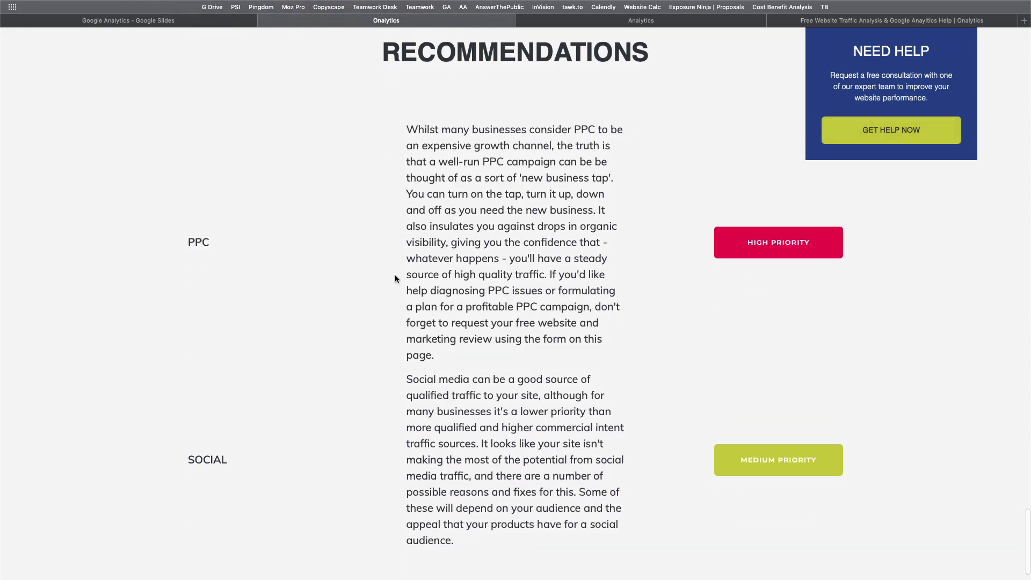
{"action": "scroll", "coordinate": [396, 279], "scroll_direction": "up", "scroll_amount": 20}
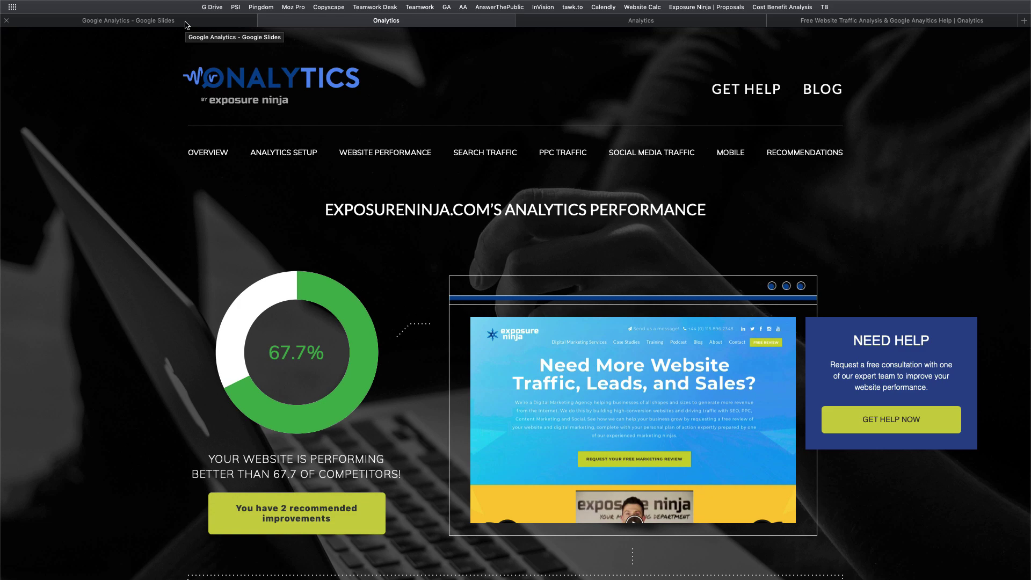
Step: Switch to Google Analytics, show where the Channels report sits under Acquisition's All Traffic, and highlight the Referral channel's goal conversion rate
{"action": "left_click", "coordinate": [605, 23]}
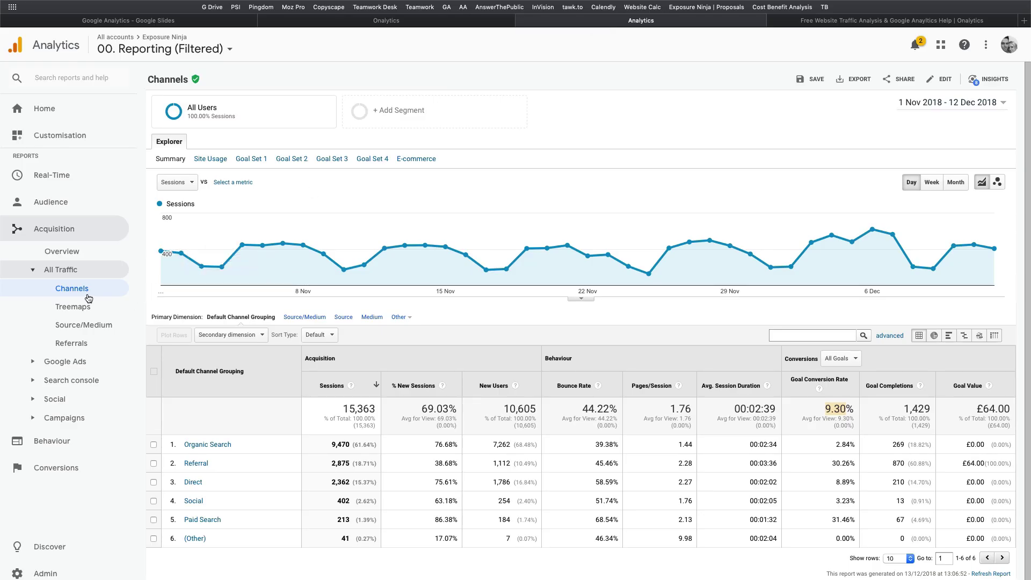
{"action": "left_click", "coordinate": [53, 231]}
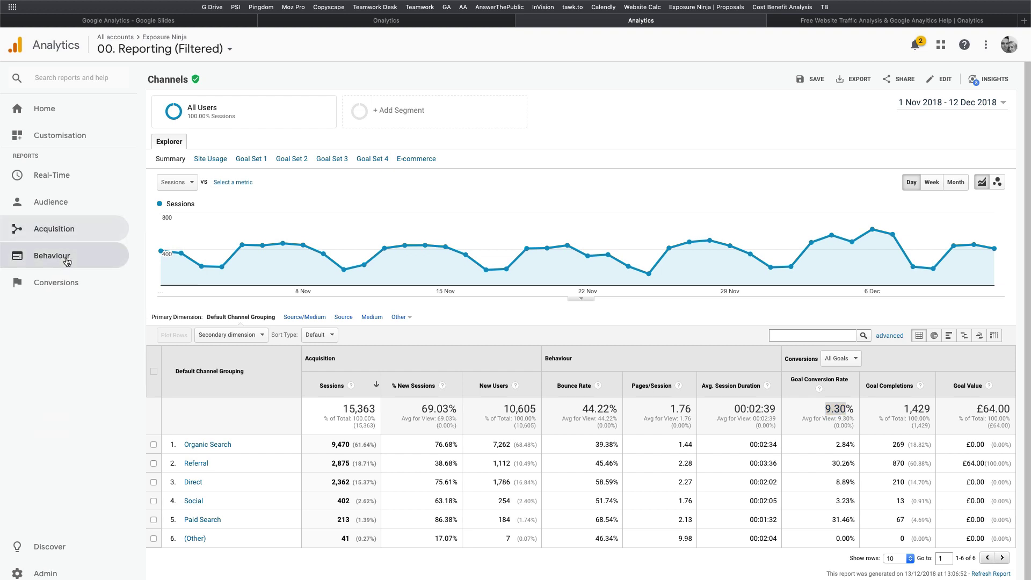
{"action": "left_click", "coordinate": [54, 230]}
{"action": "left_click", "coordinate": [60, 270]}
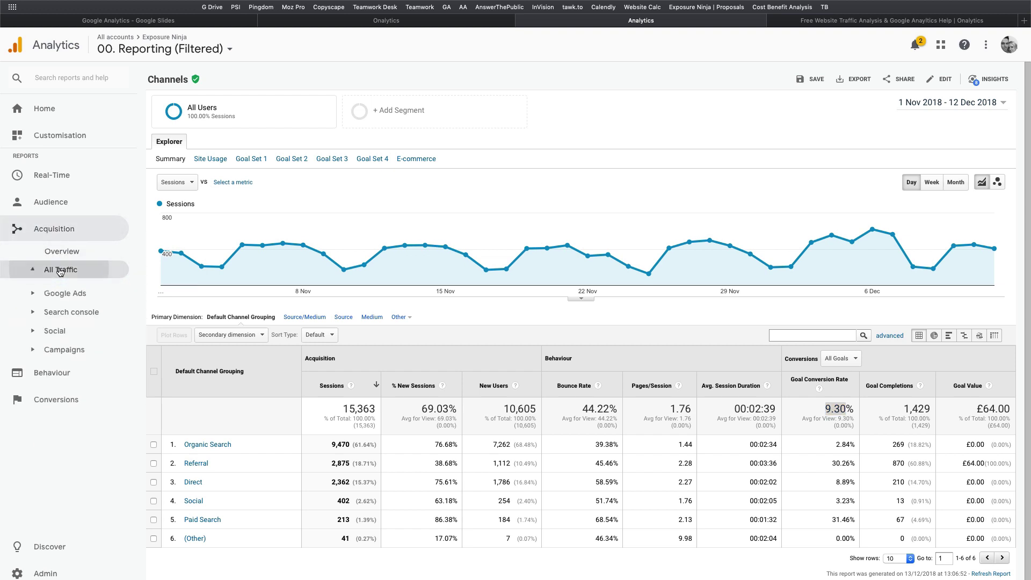
{"action": "left_click", "coordinate": [60, 270]}
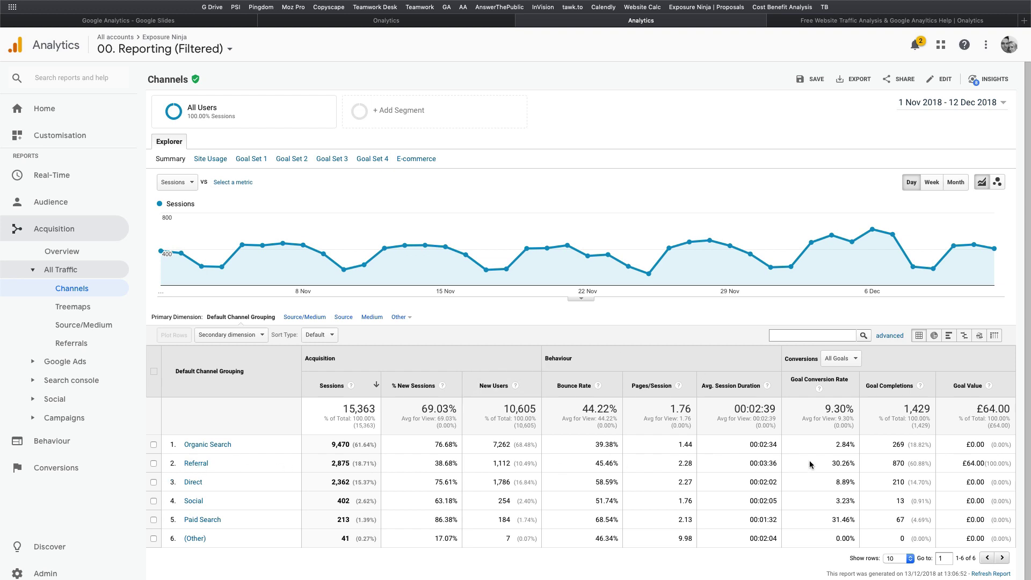
{"action": "left_click_drag", "start_coordinate": [832, 462], "coordinate": [859, 463]}
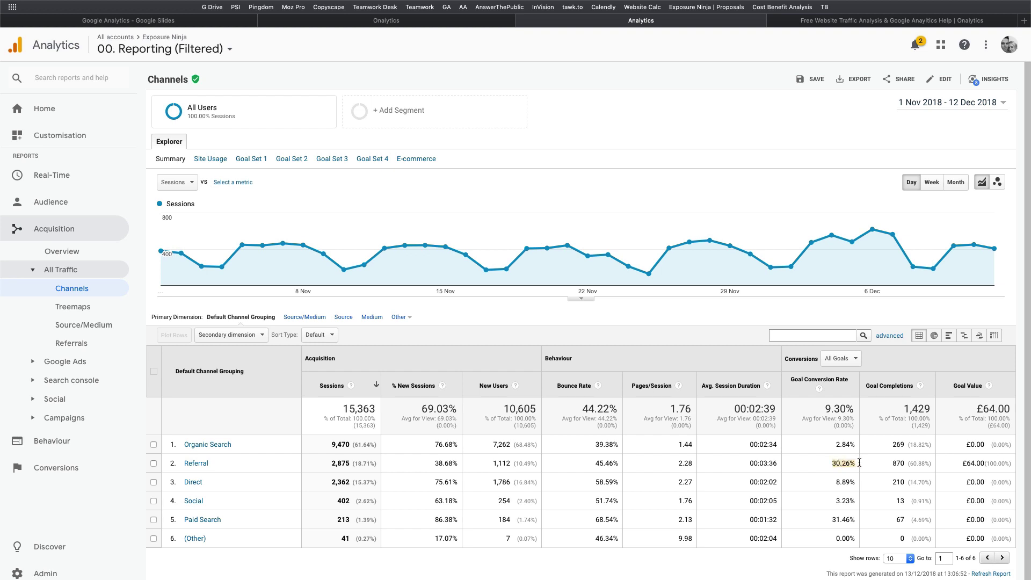